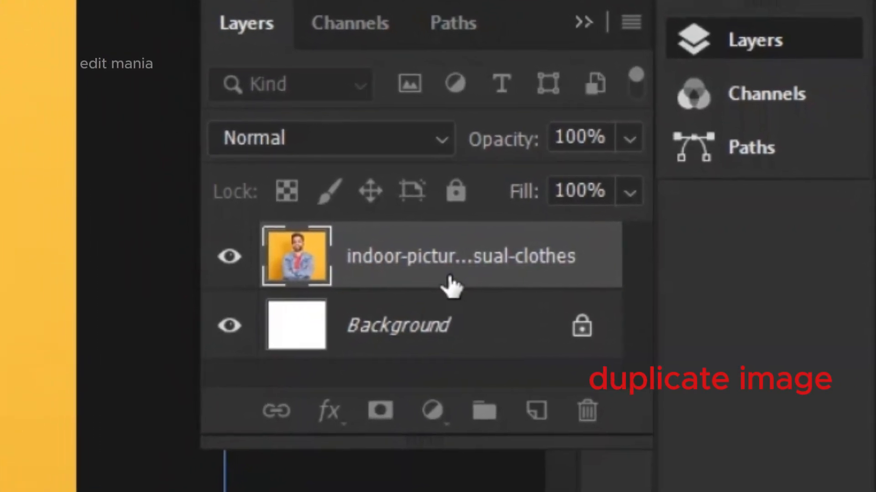
Step: Confirm the placement of the portrait photo and duplicate its layer
key("Return")
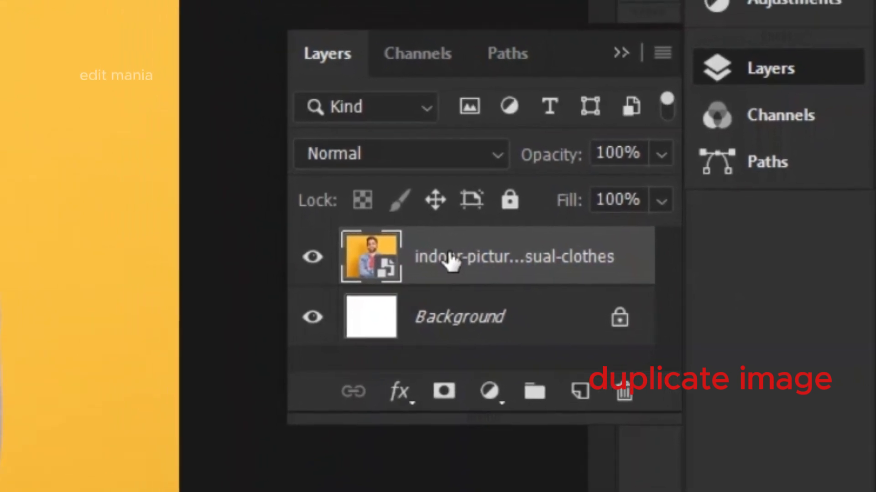
key("ctrl+j")
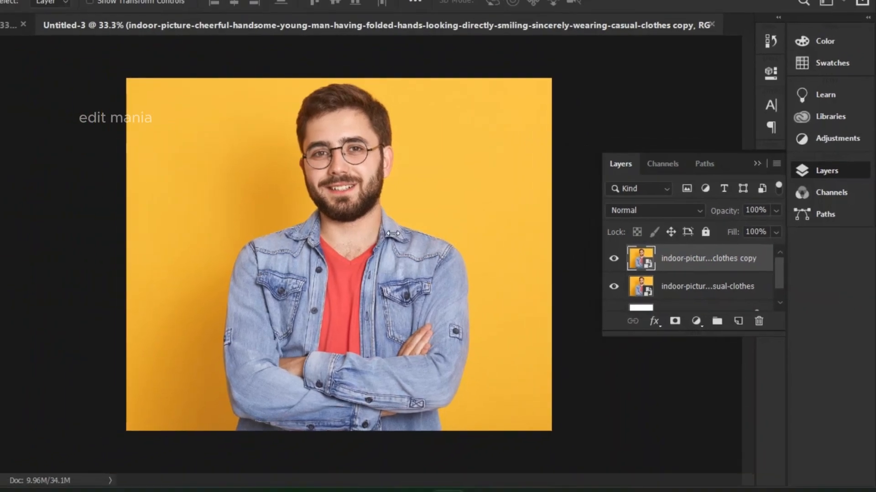
Step: Select the man as the subject on the copied photo layer and mask out everything outside that selection
left_click(179, 9)
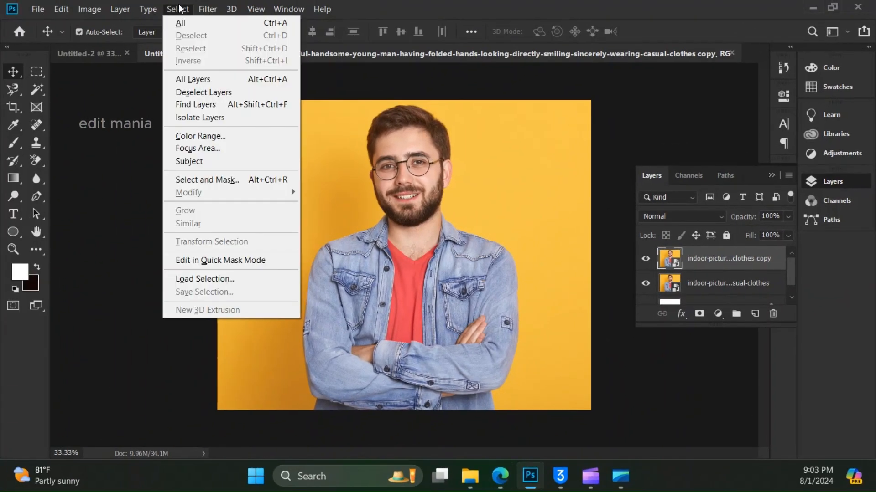
left_click(211, 161)
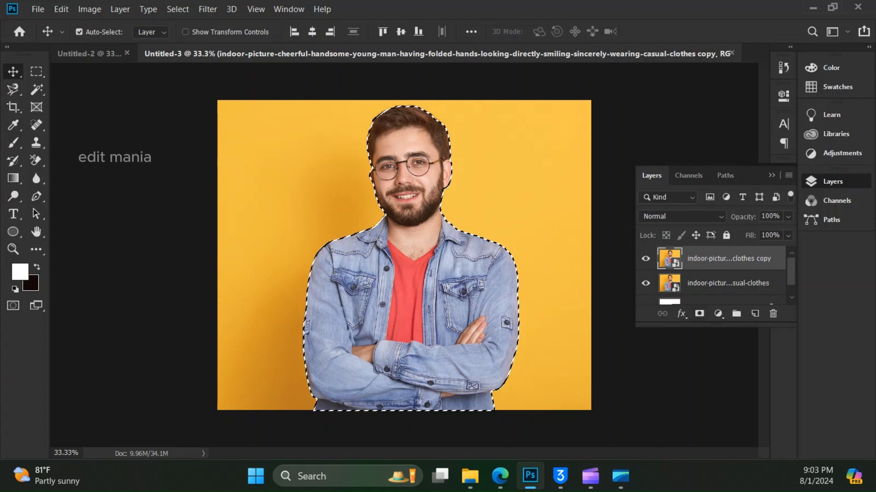
key("ctrl+d")
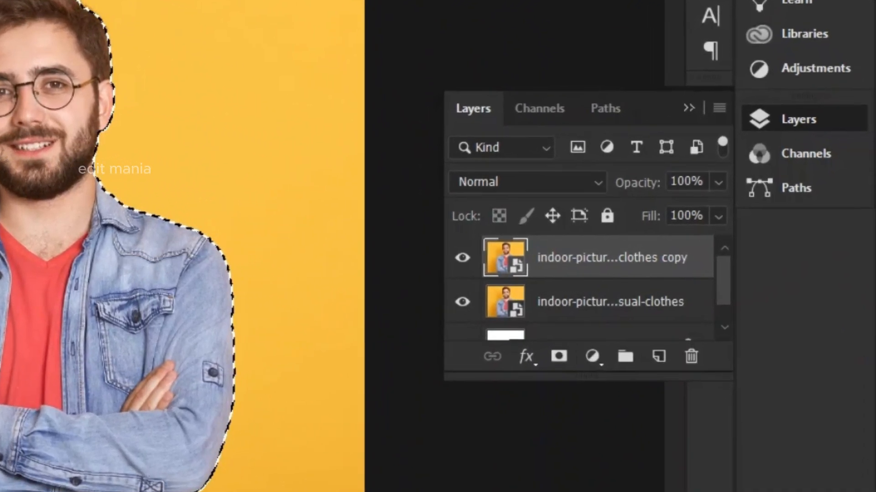
left_click(559, 356)
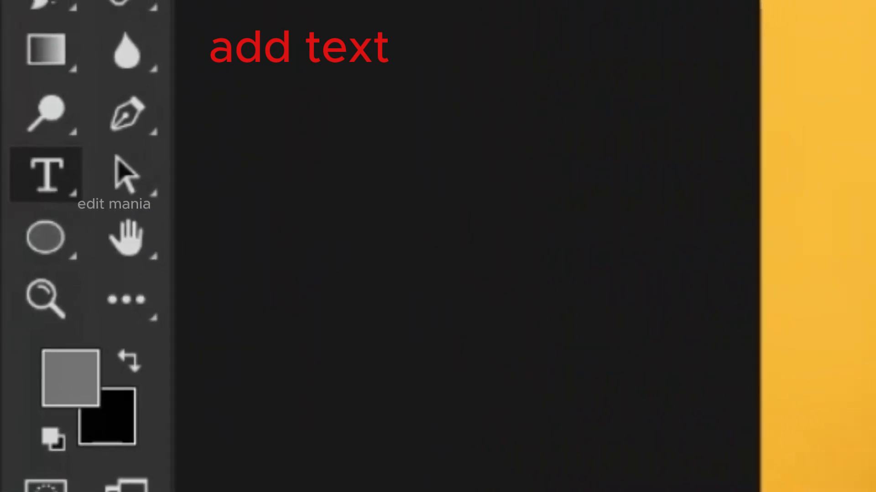
Step: Add a text layer over the man reading EASY TRICKS on two lines in Blackoak Std
left_click(847, 222)
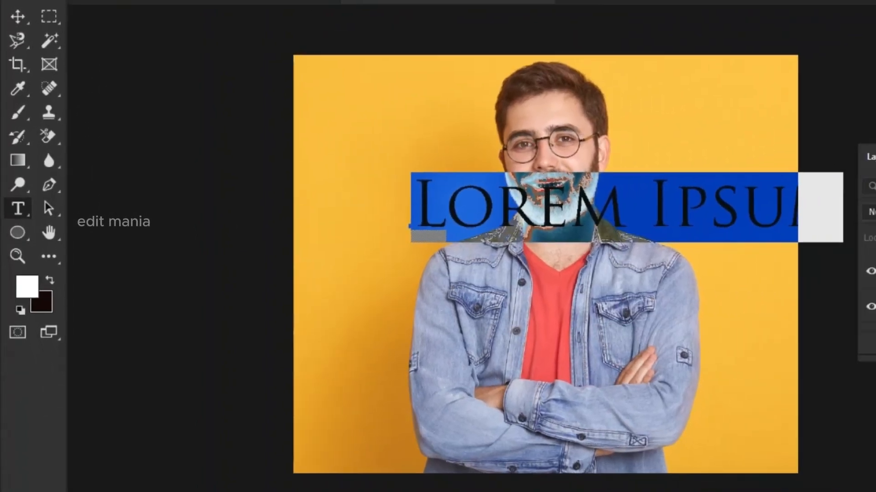
left_click(231, 4)
scroll(207, 152, "up", 15)
left_click(86, 31)
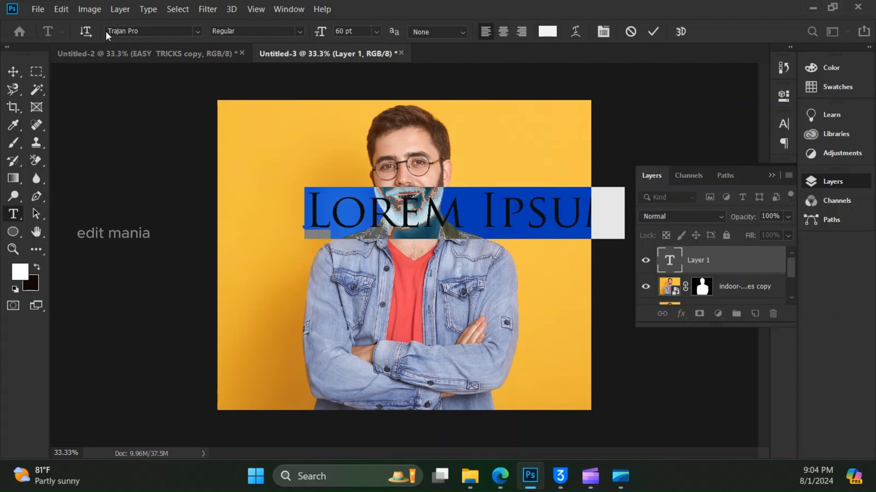
left_click(196, 32)
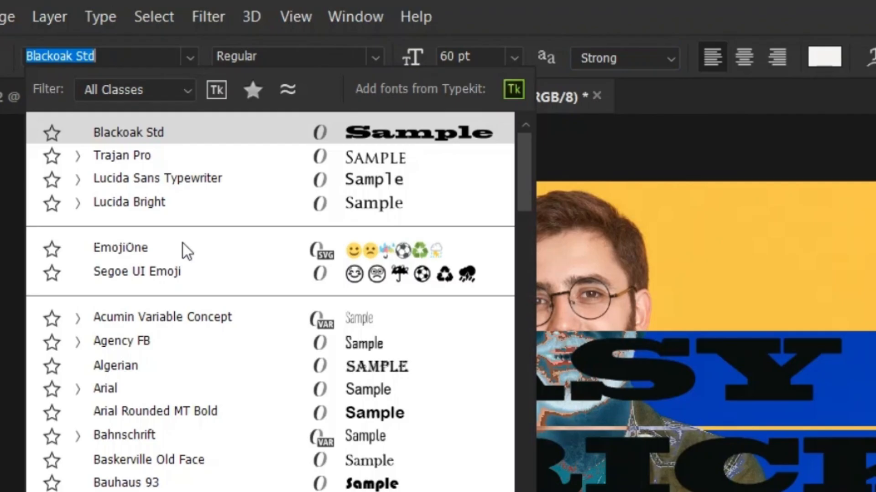
Step: Change the font of the EASY TRICKS text to Cooper Std Black
scroll(197, 141, "down", 4)
scroll(198, 265, "down", 1)
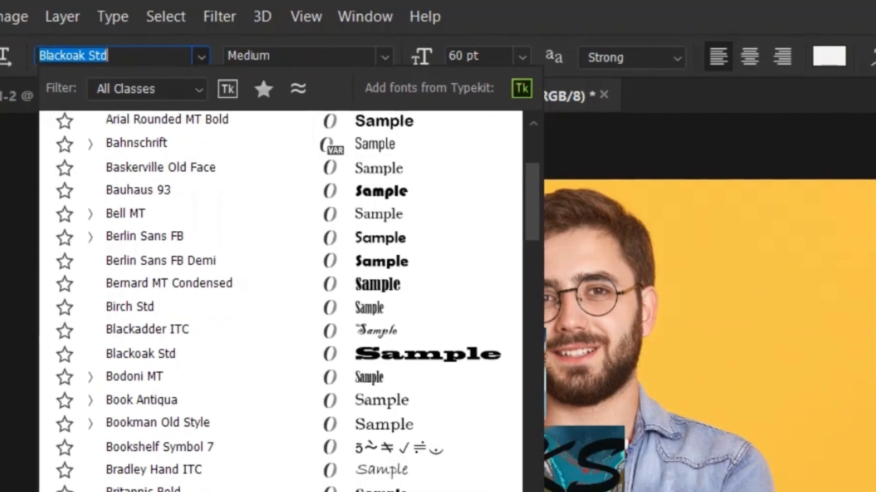
scroll(199, 264, "down", 4)
scroll(199, 257, "down", 2)
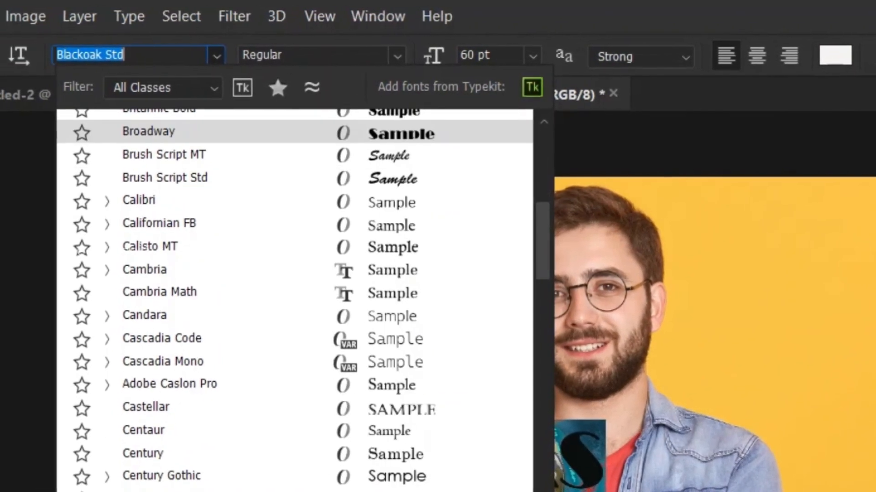
scroll(306, 298, "down", 3)
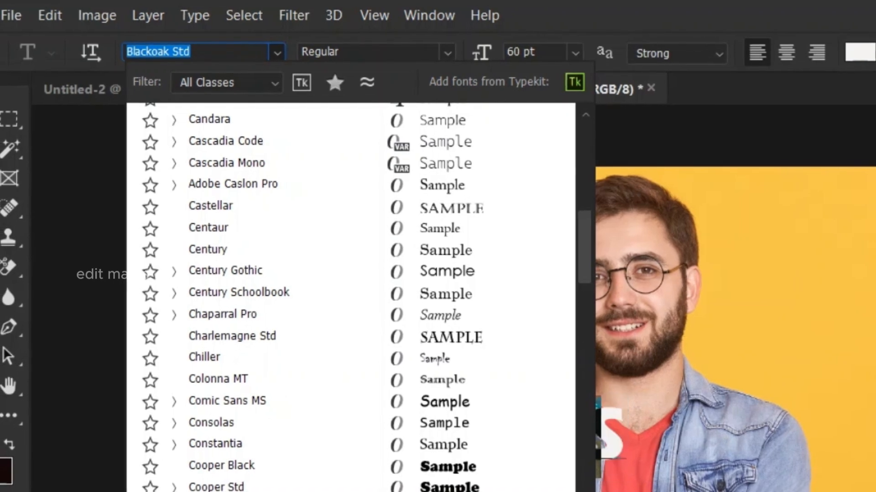
left_click(467, 482)
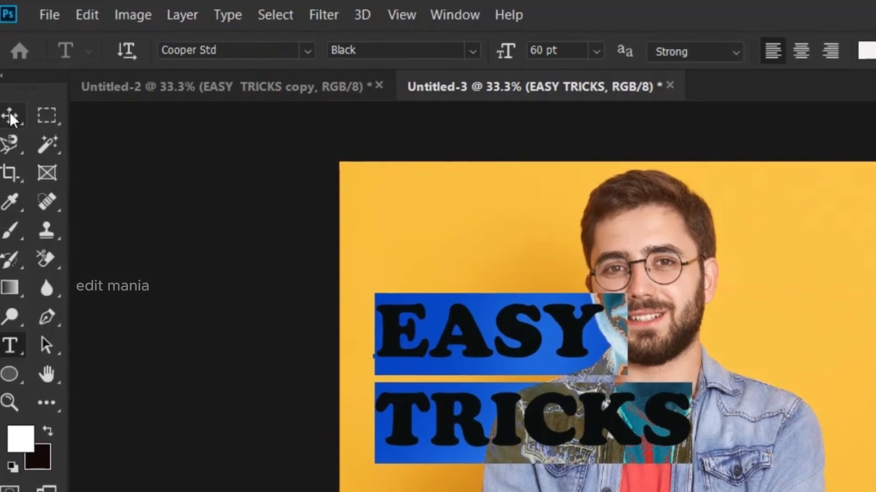
Step: Move the EASY TRICKS text over the man's chest and enlarge it with Free Transform until it nearly spans the photo's width
left_click(7, 115)
left_click_drag(485, 397, 630, 379)
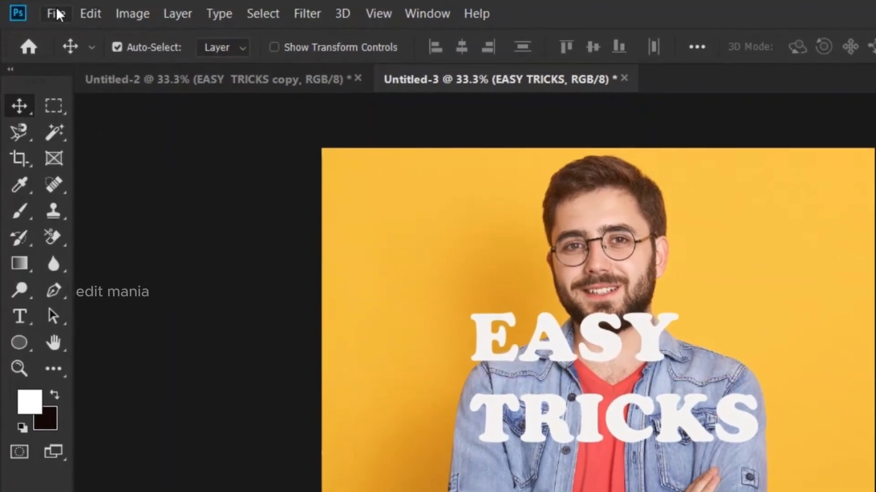
left_click(95, 14)
mouse_move(209, 474)
left_click(196, 367)
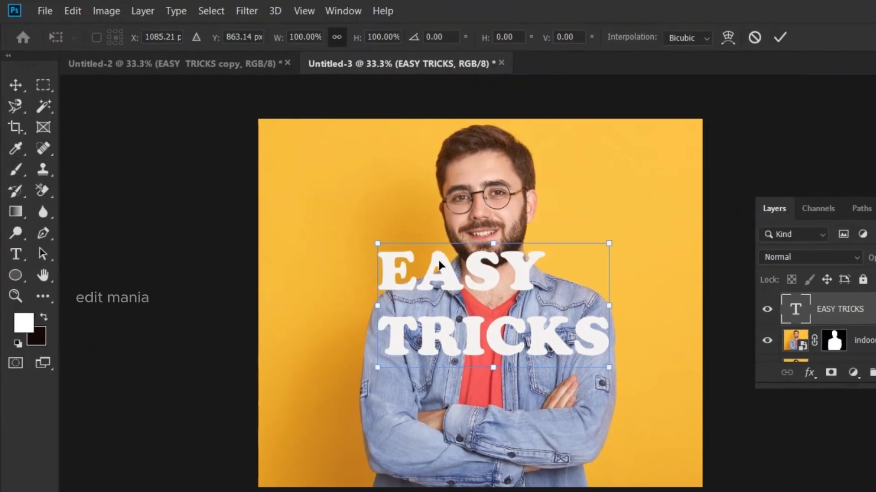
left_click_drag(400, 258, 292, 158)
left_click_drag(554, 335, 607, 361)
left_click_drag(396, 252, 418, 266)
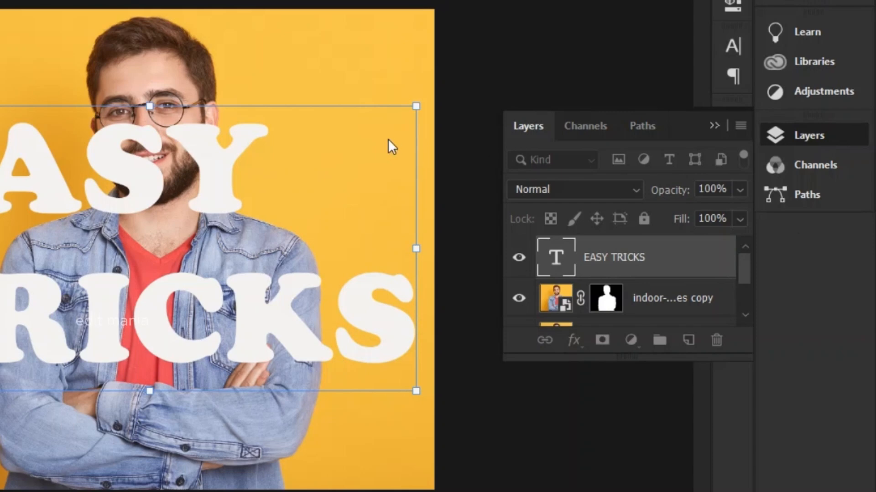
Step: Convert the EASY TRICKS text layer to a smart object and place it directly below the masked photo copy
right_click(609, 260)
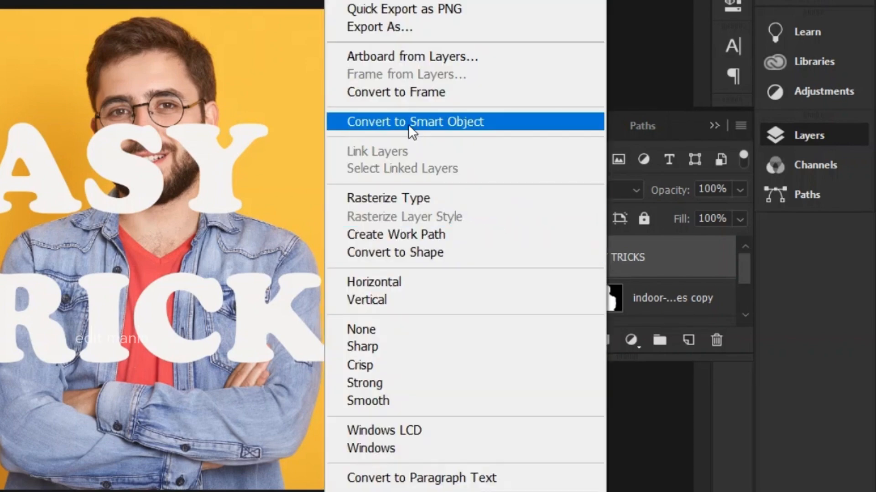
left_click(409, 123)
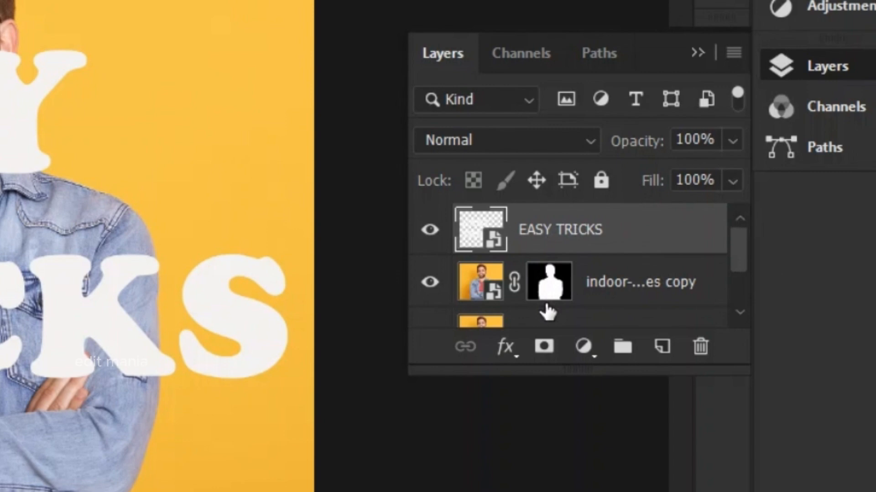
left_click_drag(539, 225, 553, 283)
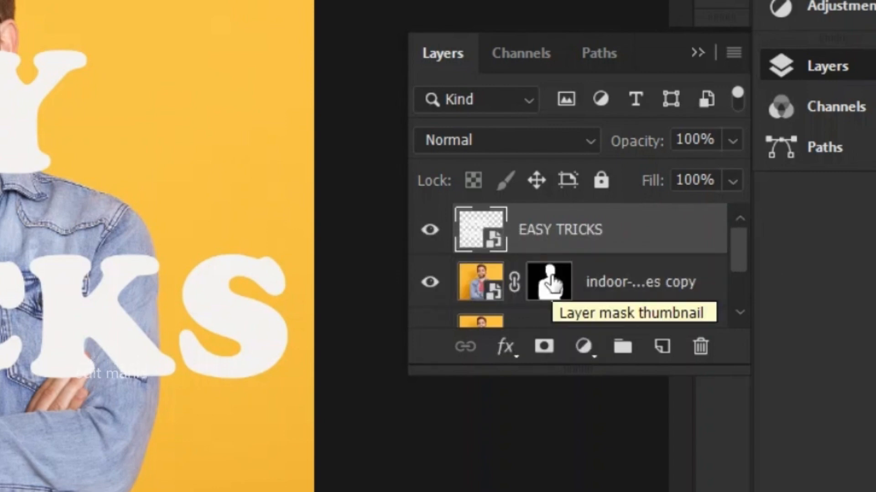
left_click_drag(548, 246, 568, 322)
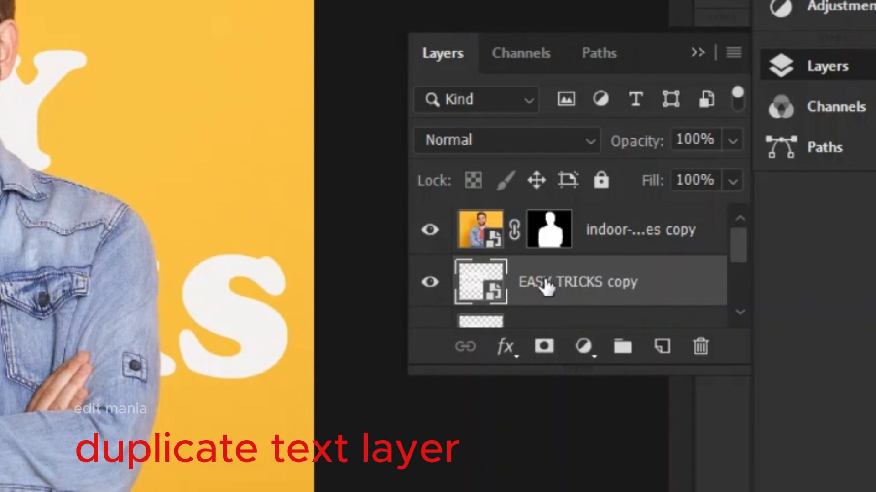
Step: Duplicate the EASY TRICKS layer and move the duplicate above the masked photo copy
scroll(561, 283, "down", 1)
scroll(564, 281, "up", 1)
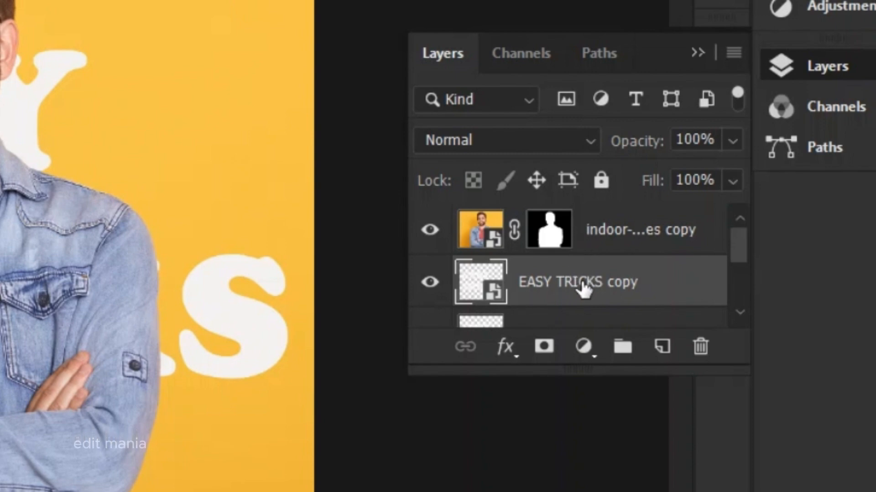
left_click_drag(582, 290, 575, 230)
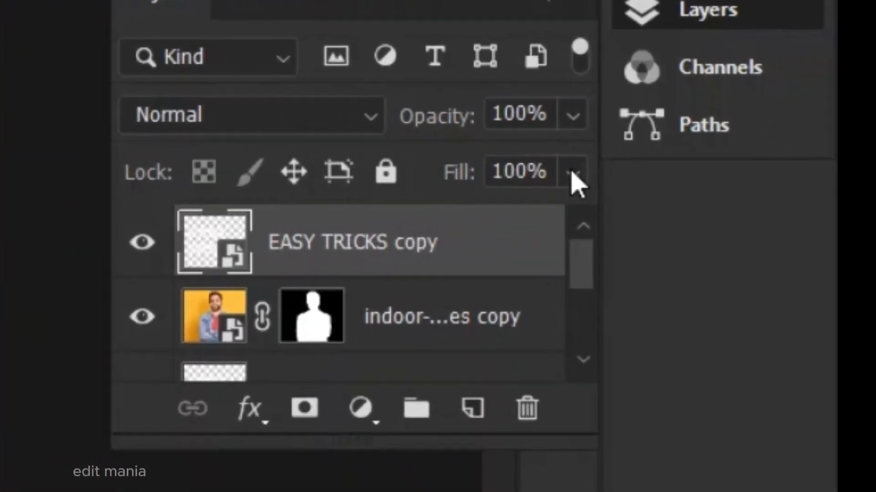
Step: Set the EASY TRICKS copy's fill to 0% and add a 4 px outside stroke at 74% opacity in near-white (H 0, S 0, B 96)
left_click(573, 174)
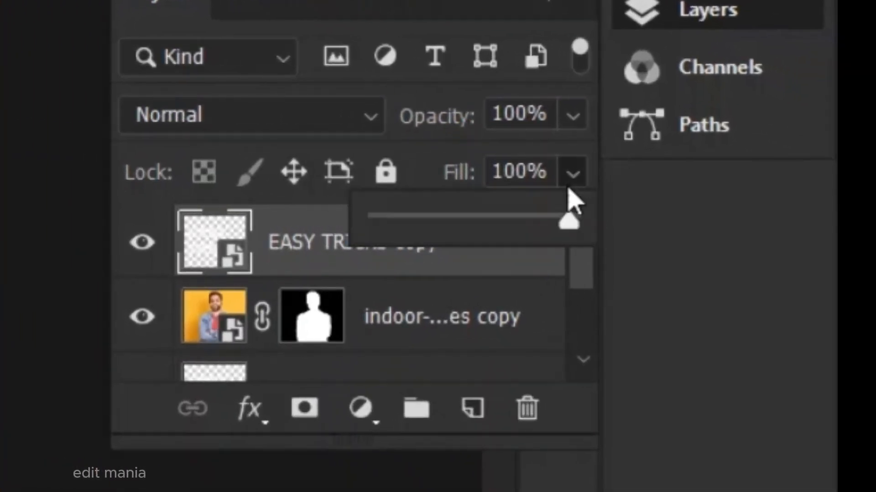
left_click_drag(455, 238, 391, 238)
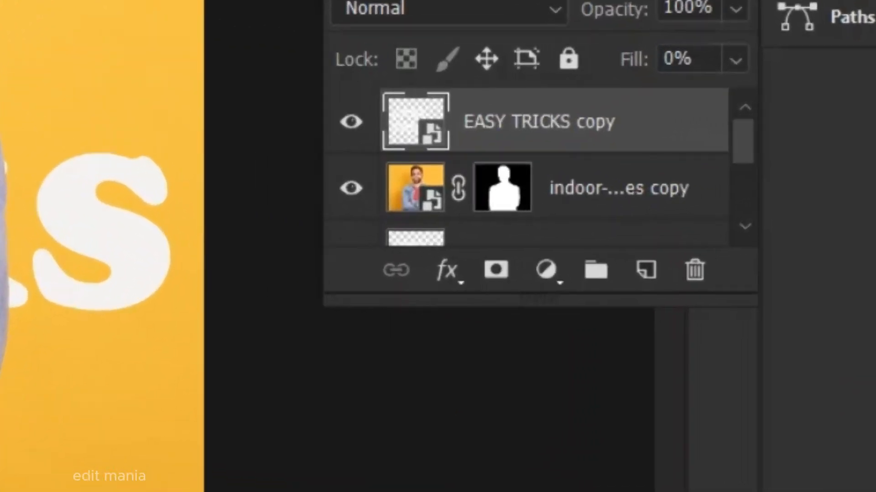
left_click(450, 272)
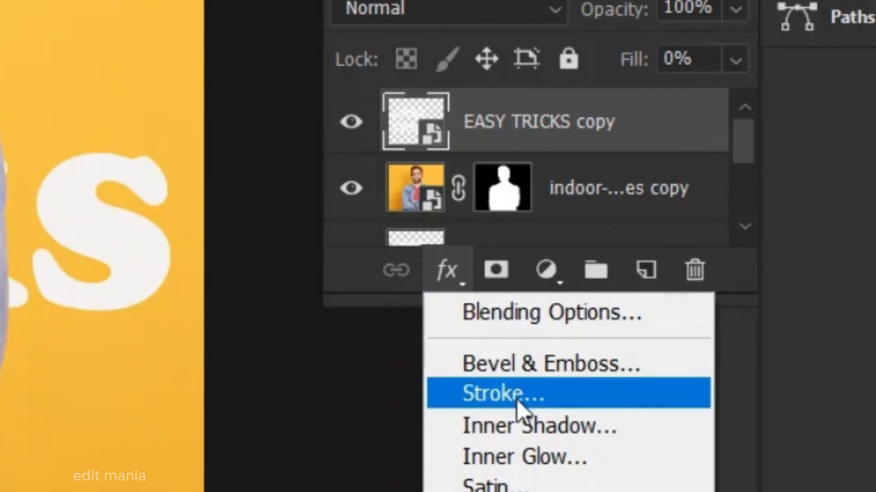
left_click(519, 402)
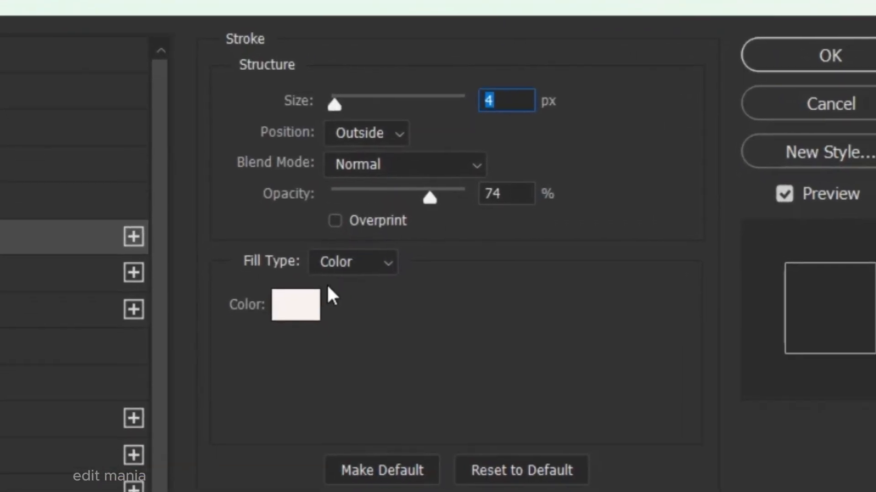
left_click(295, 273)
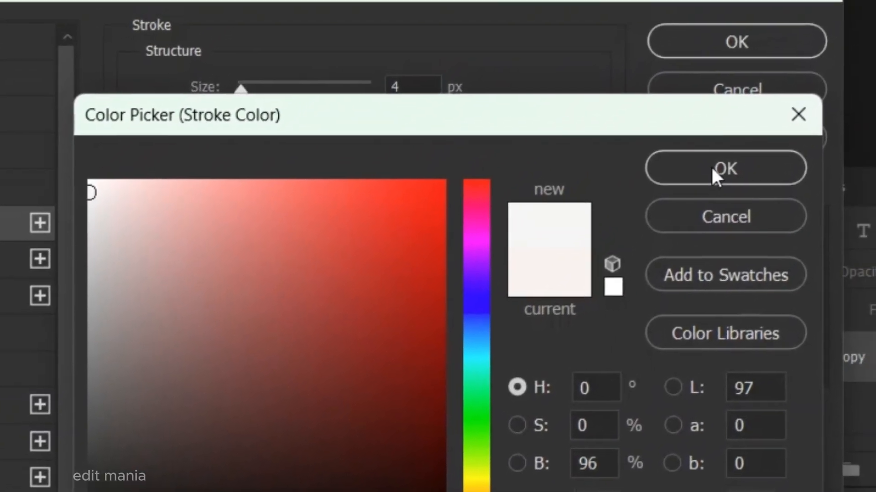
left_click(771, 114)
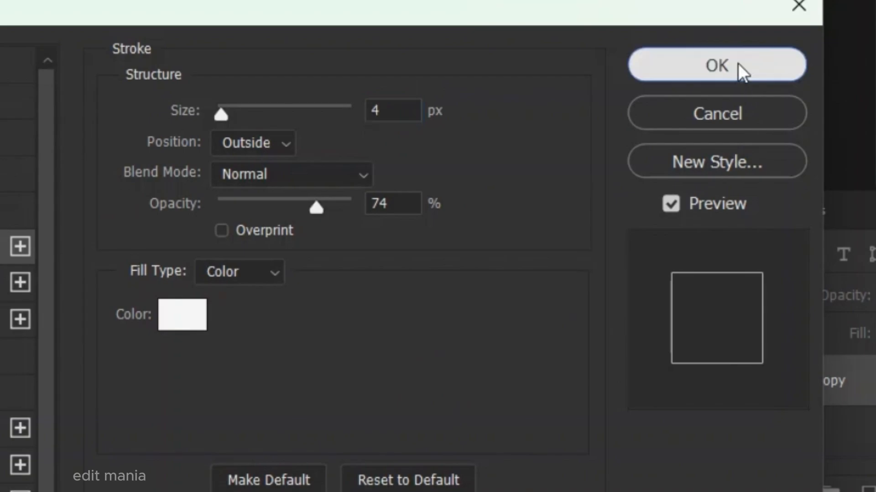
left_click(738, 64)
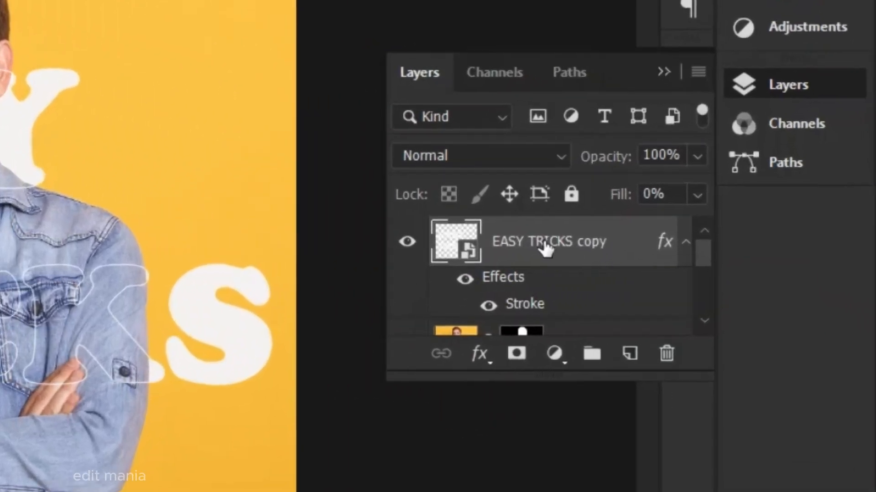
Step: Select both EASY TRICKS layers and shift them together slightly to the left on the photo
scroll(715, 262, "down", 2)
scroll(529, 247, "down", 2)
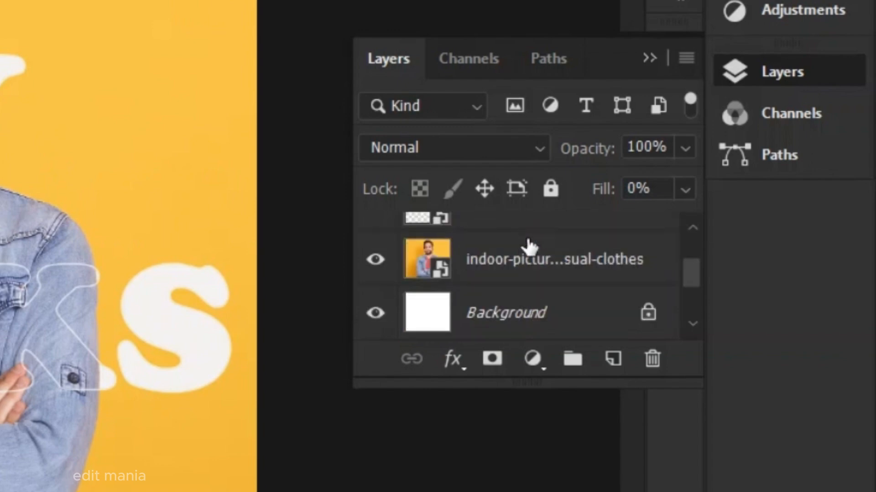
scroll(529, 247, "up", 3)
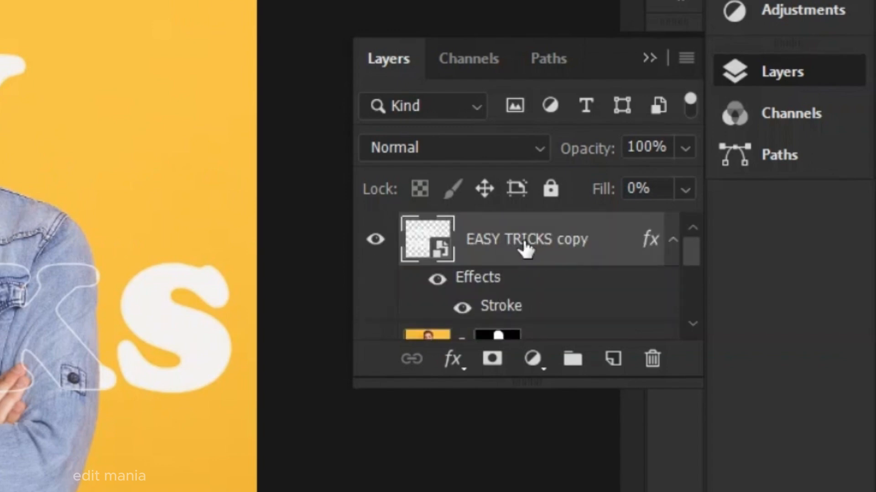
scroll(518, 251, "down", 3)
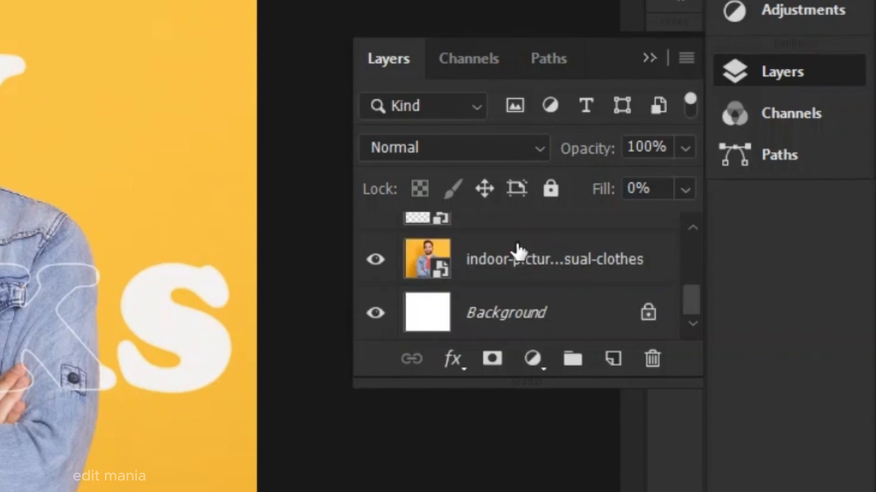
scroll(517, 273, "up", 2)
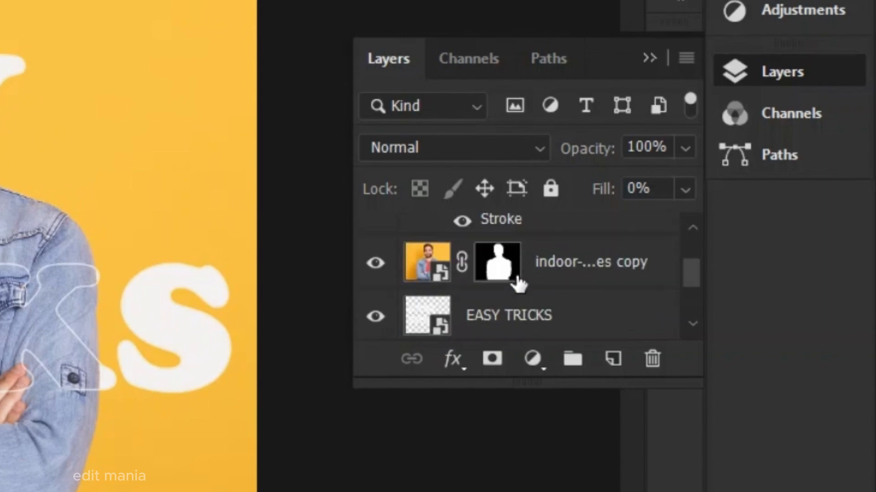
left_click(524, 315)
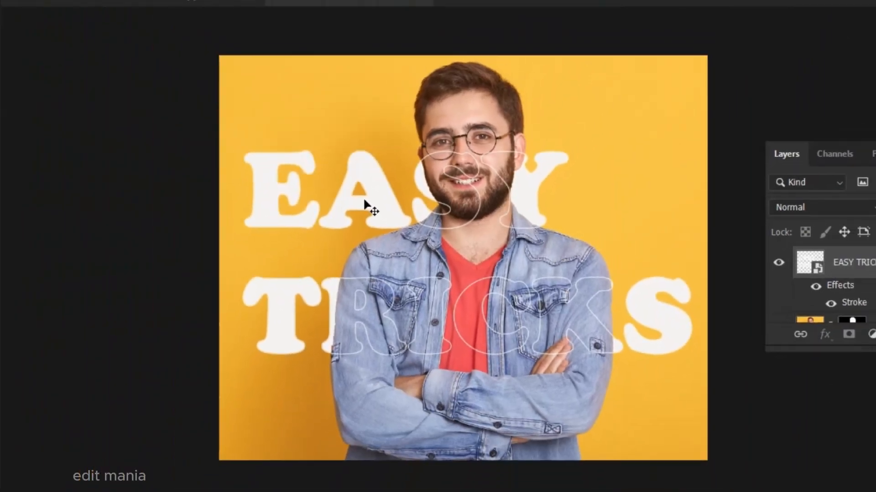
mouse_move(377, 202)
left_mouse_down()
mouse_move(472, 212)
mouse_move(305, 207)
mouse_move(322, 162)
mouse_move(369, 118)
mouse_move(404, 267)
mouse_move(353, 209)
mouse_move(360, 186)
mouse_move(369, 203)
left_mouse_up()
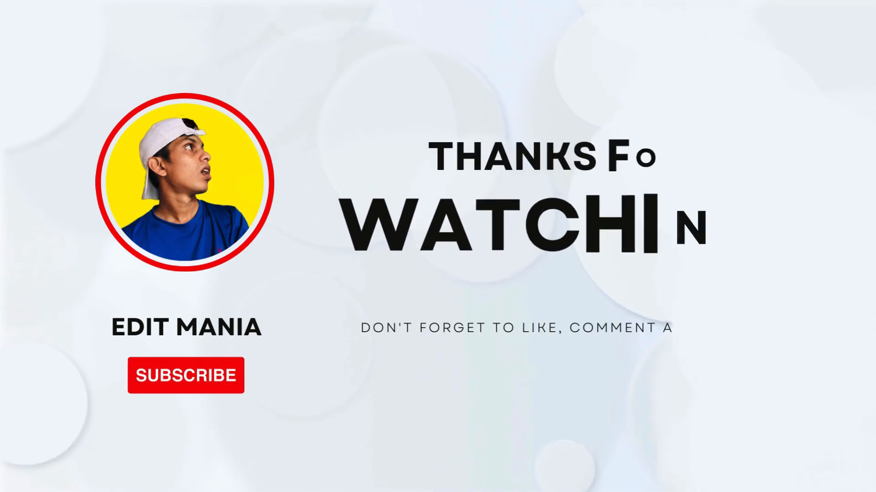